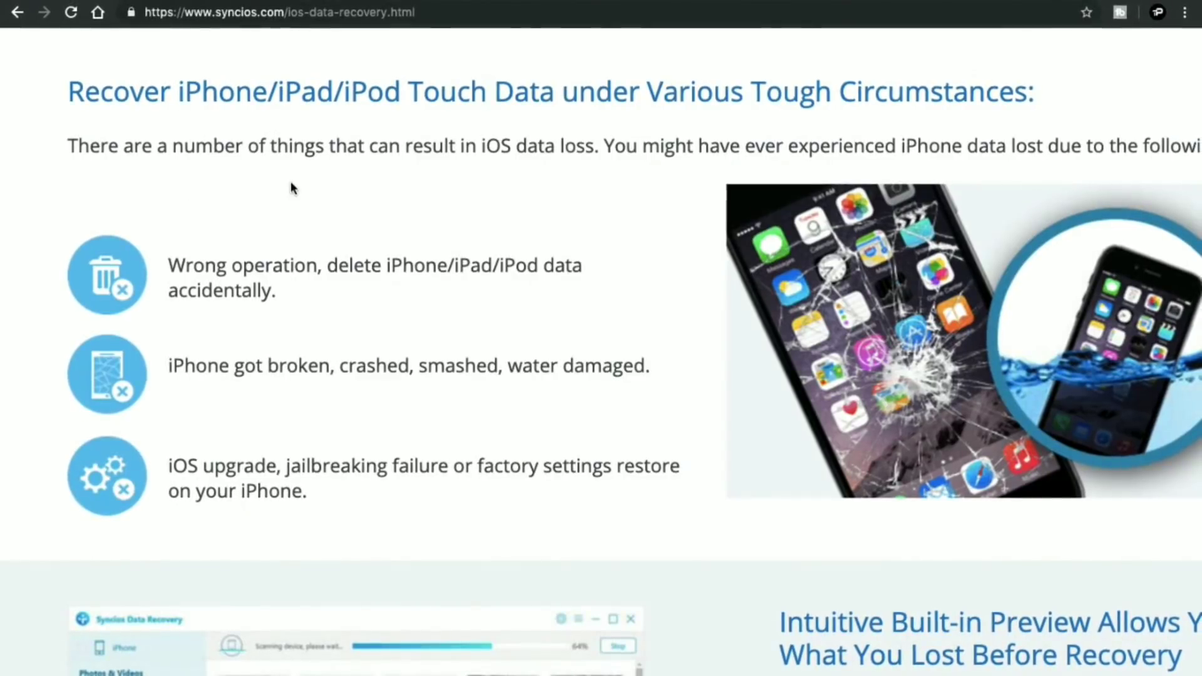
Step: Browse the syncios.com supported-device and file-type tables, opening the help and settings menu along the way
{"action": "scroll", "coordinate": [317, 305], "scroll_direction": "down", "scroll_amount": 10}
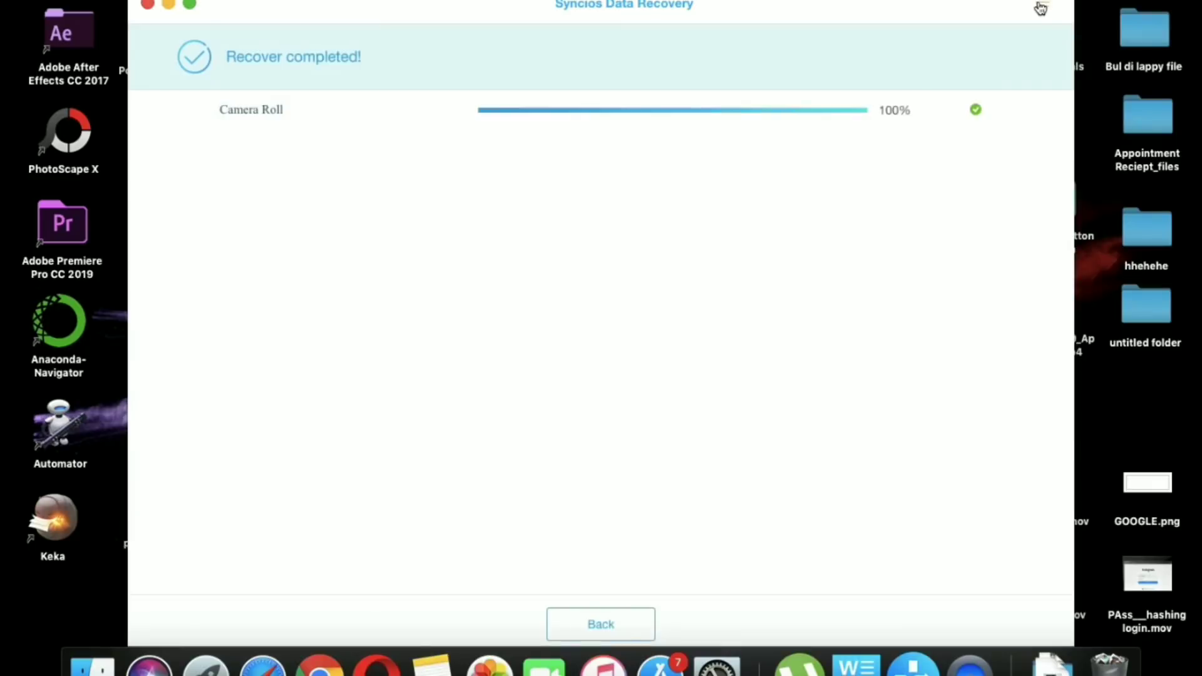
{"action": "left_click", "coordinate": [1040, 8]}
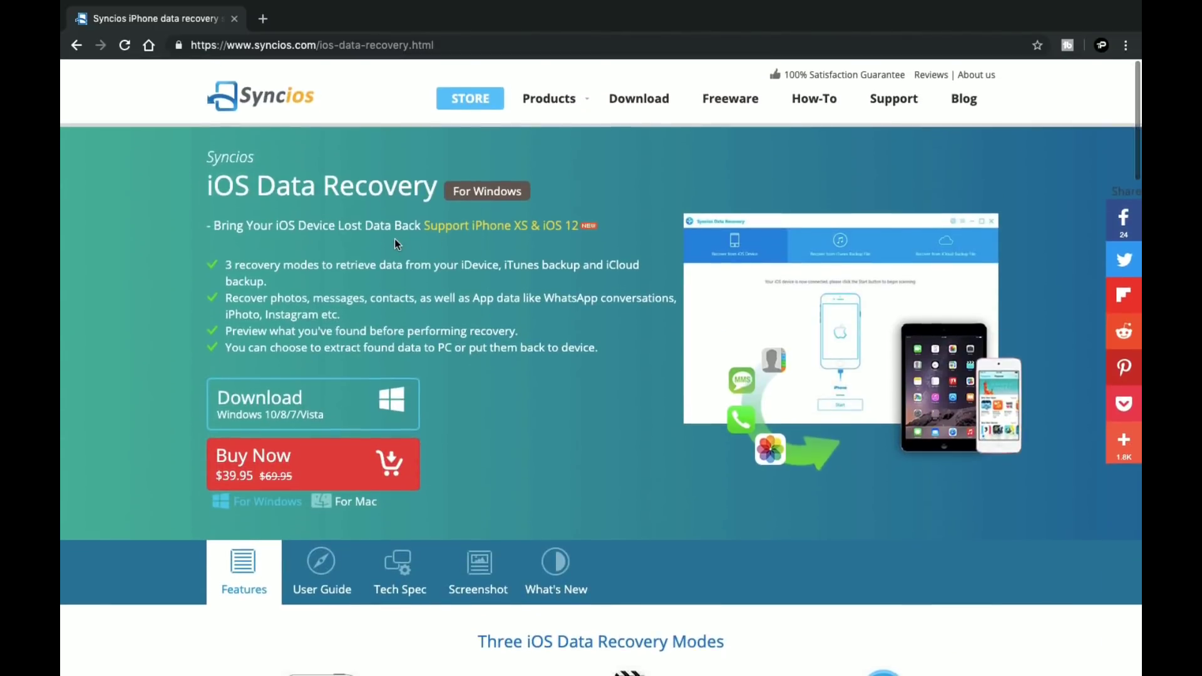
{"action": "scroll", "coordinate": [395, 238], "scroll_direction": "up", "scroll_amount": 5}
{"action": "scroll", "coordinate": [394, 238], "scroll_direction": "up", "scroll_amount": 3}
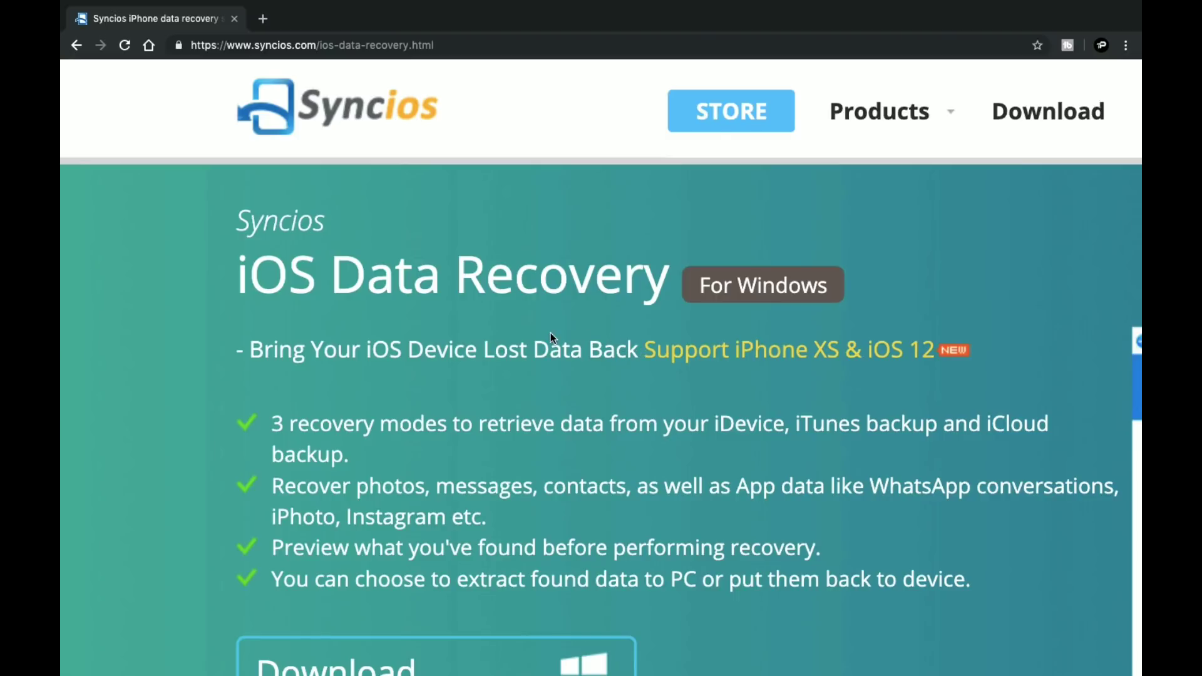
{"action": "scroll", "coordinate": [550, 332], "scroll_direction": "down", "scroll_amount": 5}
{"action": "scroll", "coordinate": [550, 332], "scroll_direction": "down", "scroll_amount": 10}
{"action": "scroll", "coordinate": [550, 333], "scroll_direction": "down", "scroll_amount": 5}
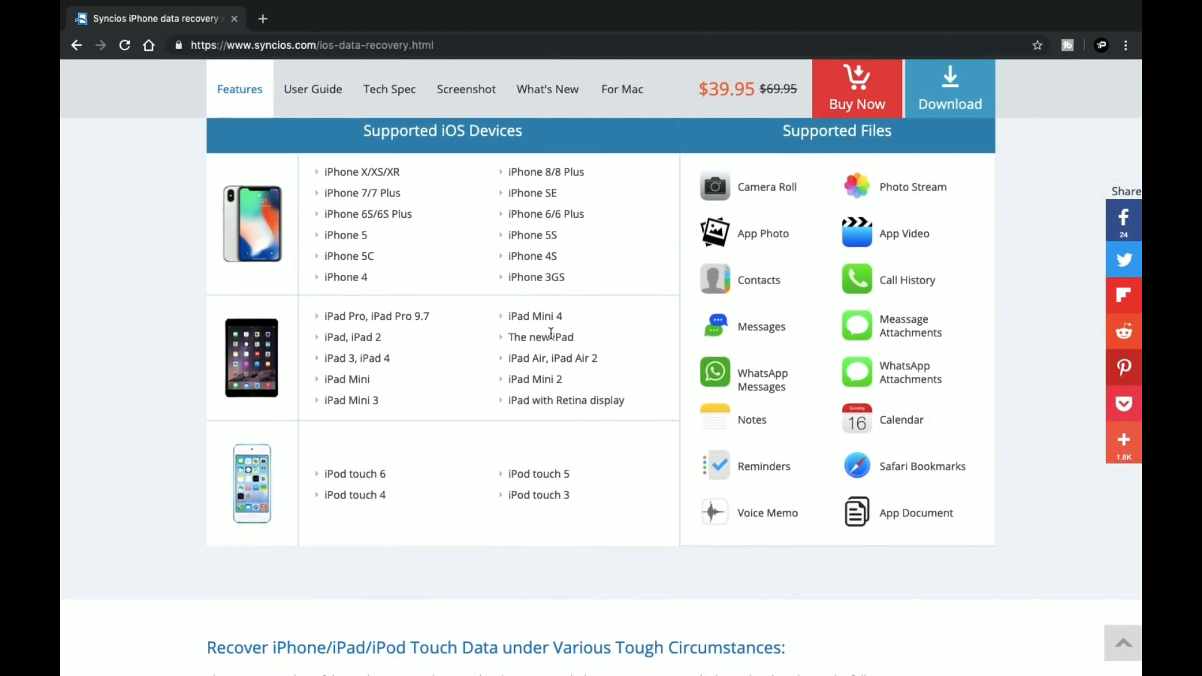
{"action": "scroll", "coordinate": [551, 332], "scroll_direction": "down", "scroll_amount": 1}
{"action": "scroll", "coordinate": [551, 332], "scroll_direction": "up", "scroll_amount": 3}
{"action": "scroll", "coordinate": [551, 332], "scroll_direction": "up", "scroll_amount": 5}
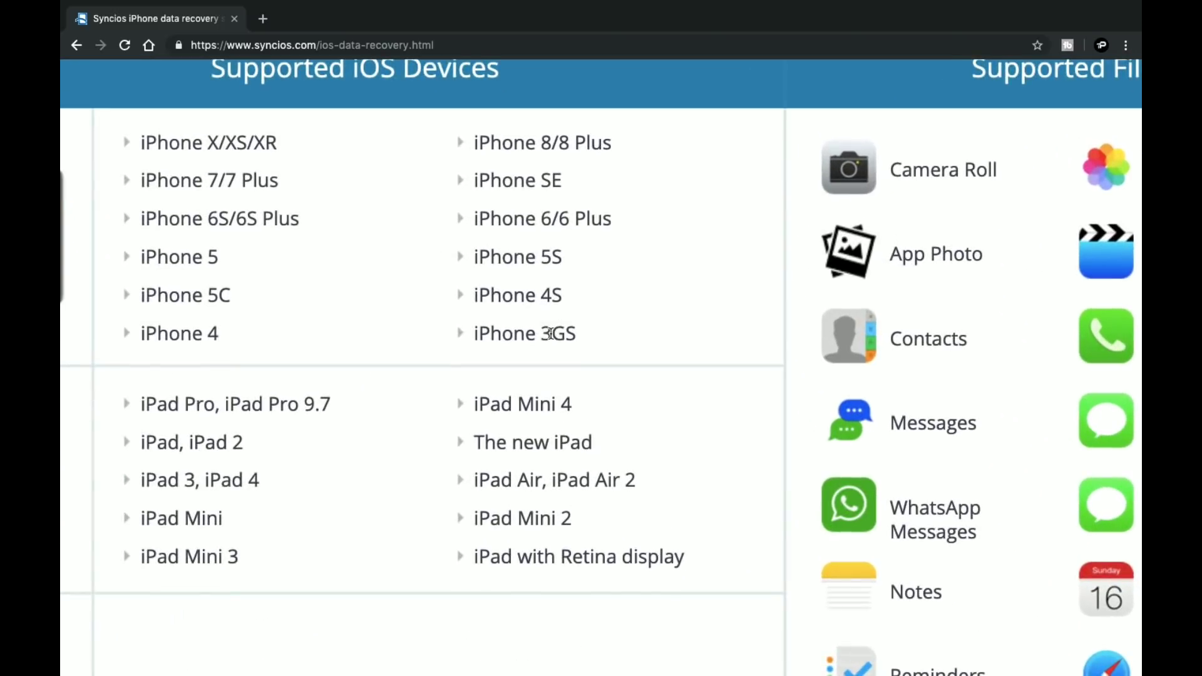
{"action": "scroll", "coordinate": [550, 332], "scroll_direction": "down", "scroll_amount": 5}
{"action": "scroll", "coordinate": [550, 333], "scroll_direction": "up", "scroll_amount": 2}
{"action": "scroll", "coordinate": [550, 335], "scroll_direction": "up", "scroll_amount": 5}
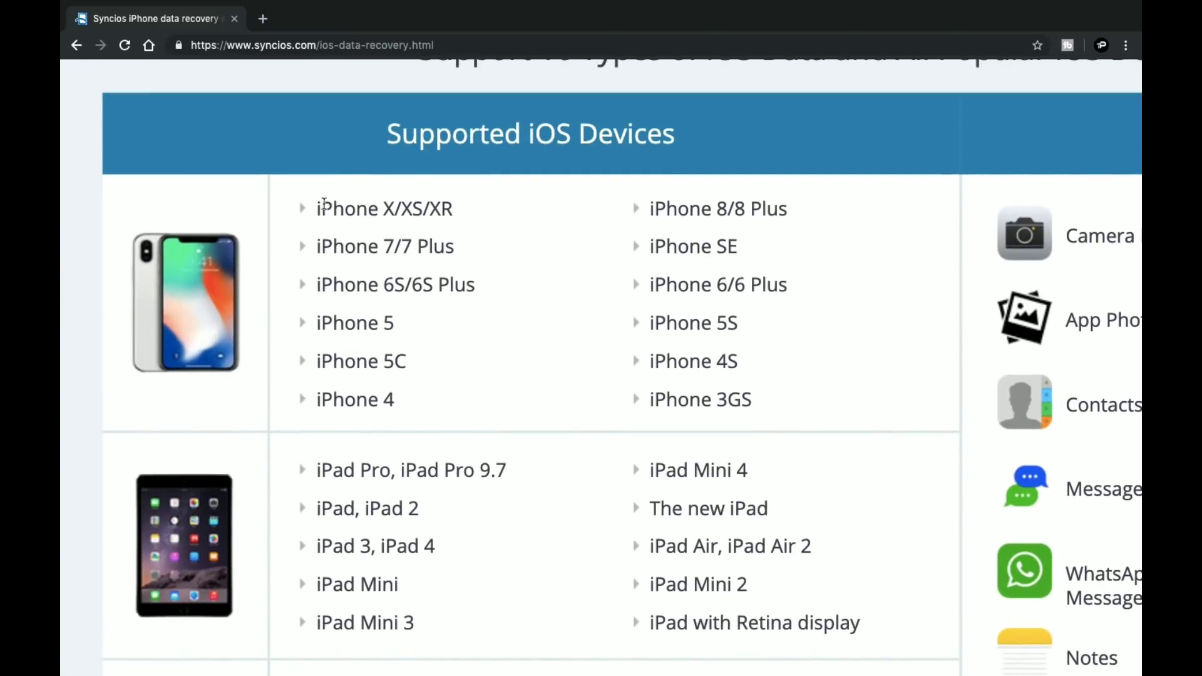
{"action": "scroll", "coordinate": [761, 355], "scroll_direction": "down", "scroll_amount": 4}
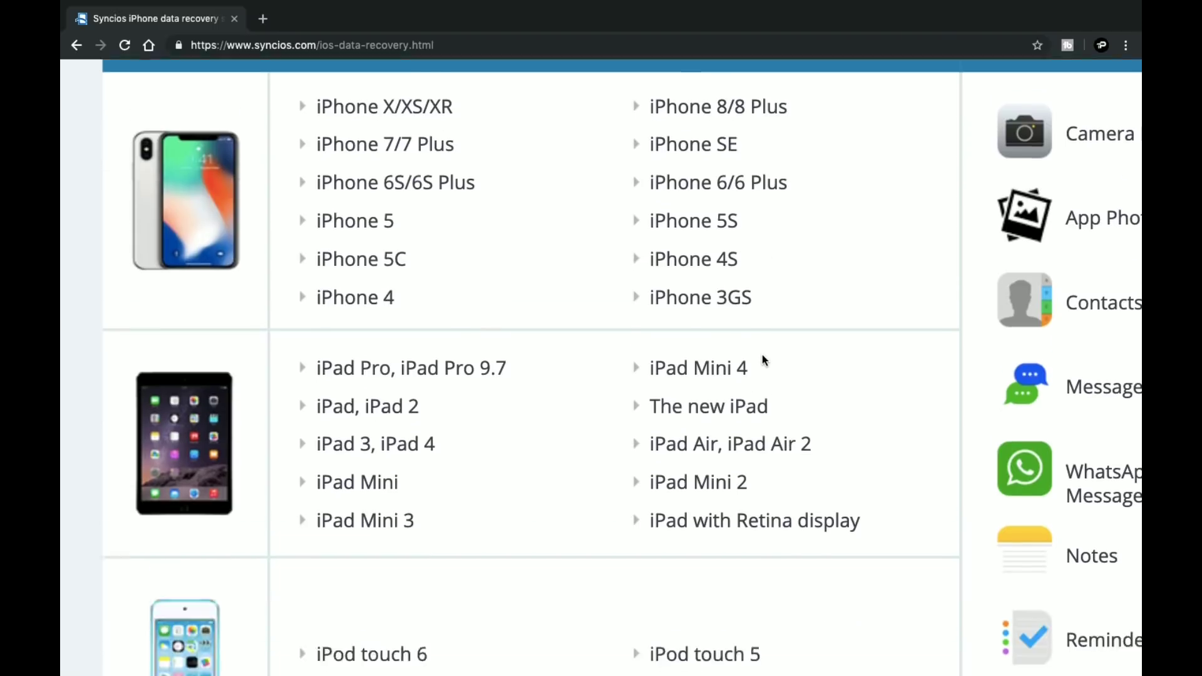
{"action": "scroll", "coordinate": [832, 479], "scroll_direction": "down", "scroll_amount": 5}
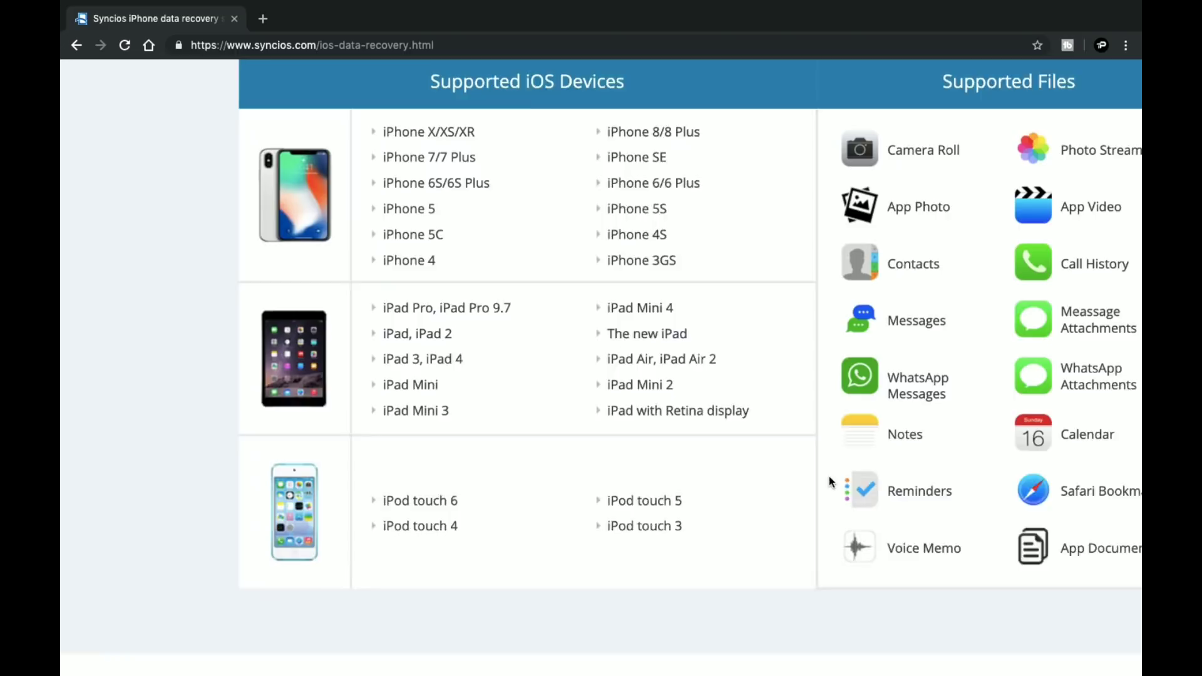
{"action": "scroll", "coordinate": [832, 479], "scroll_direction": "up", "scroll_amount": 1}
{"action": "scroll", "coordinate": [830, 479], "scroll_direction": "down", "scroll_amount": 5}
{"action": "scroll", "coordinate": [829, 479], "scroll_direction": "down", "scroll_amount": 2}
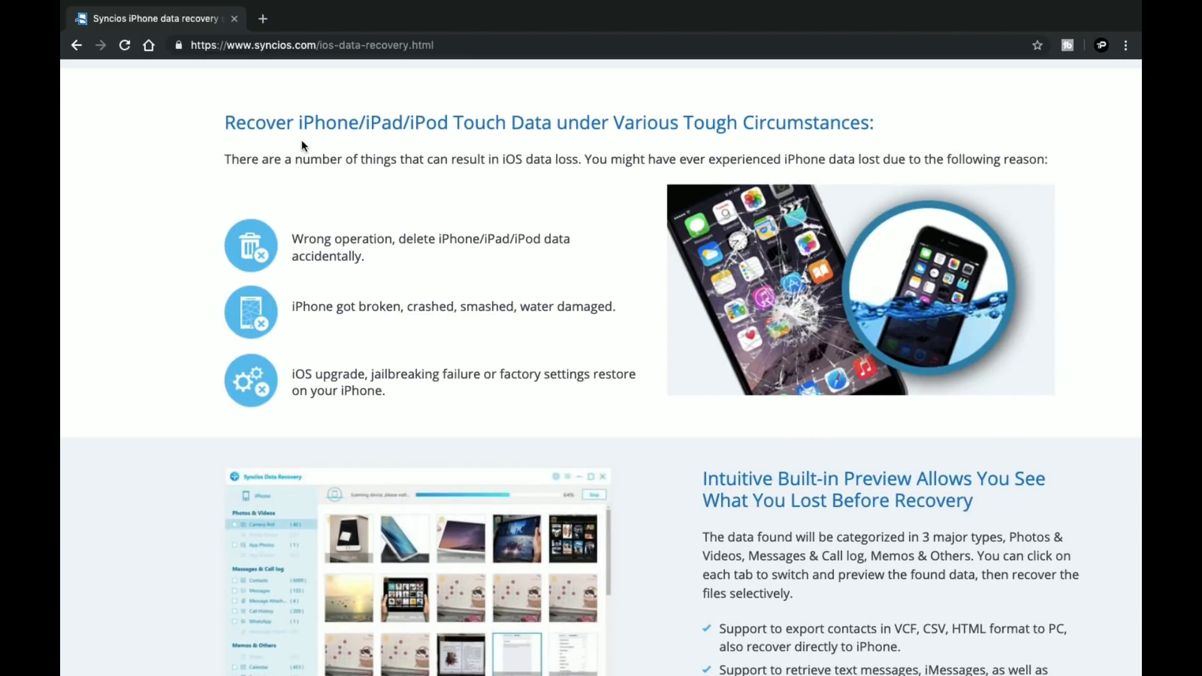
{"action": "scroll", "coordinate": [303, 144], "scroll_direction": "up", "scroll_amount": 3}
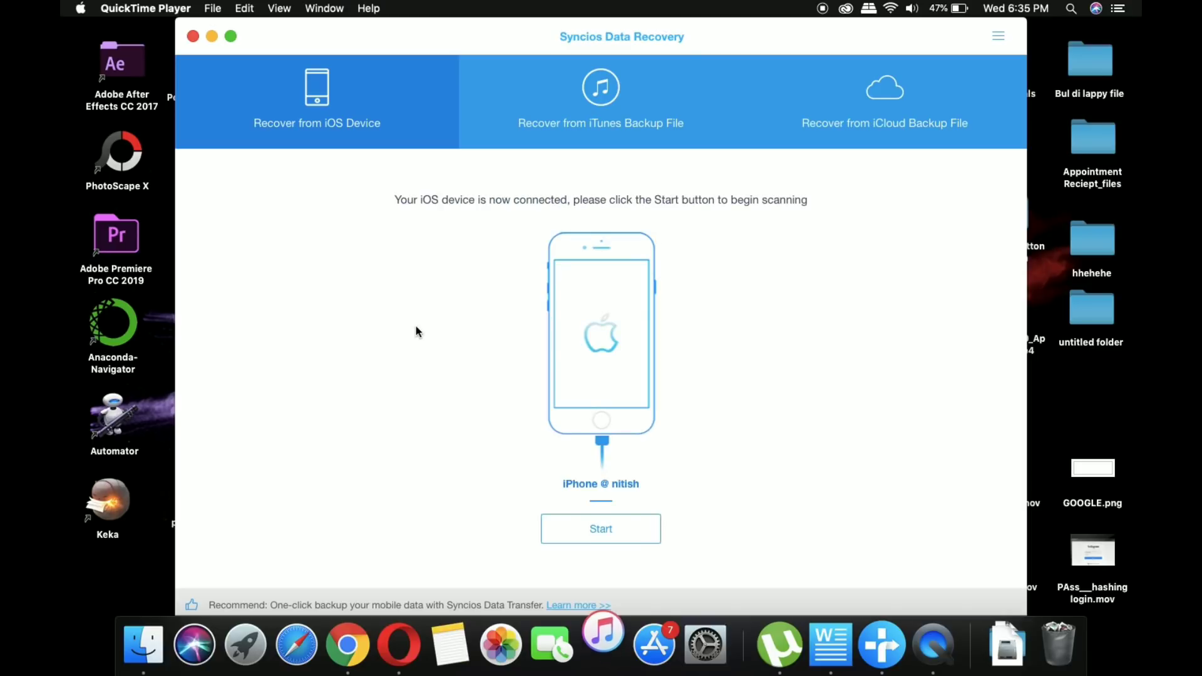
Step: Start an iPhone scan with Safari Bookmark and Messages excluded from the file types
{"action": "left_click", "coordinate": [622, 530]}
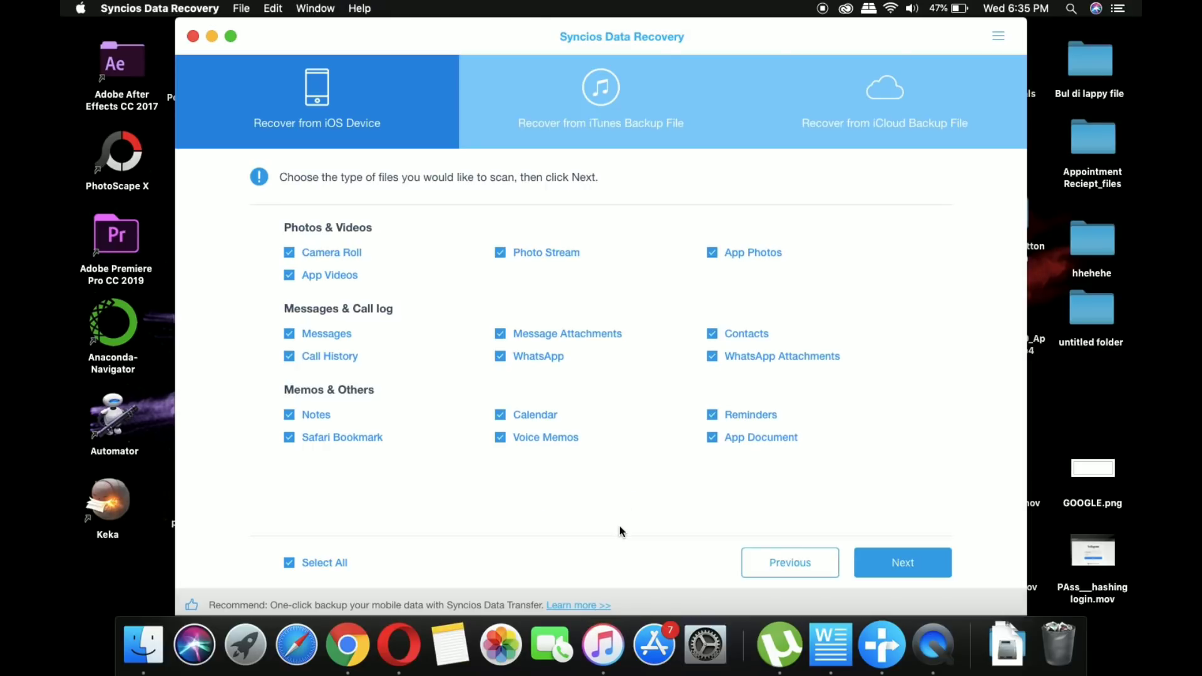
{"action": "left_click", "coordinate": [289, 437]}
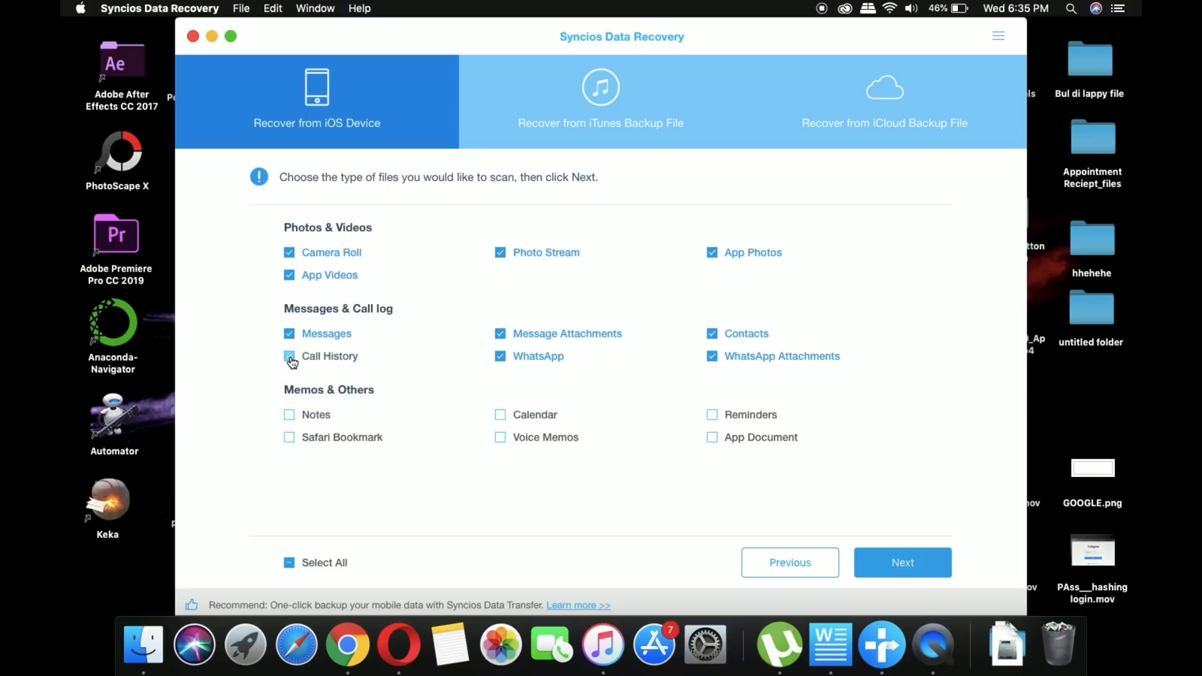
{"action": "left_click", "coordinate": [289, 333]}
{"action": "left_click", "coordinate": [915, 560]}
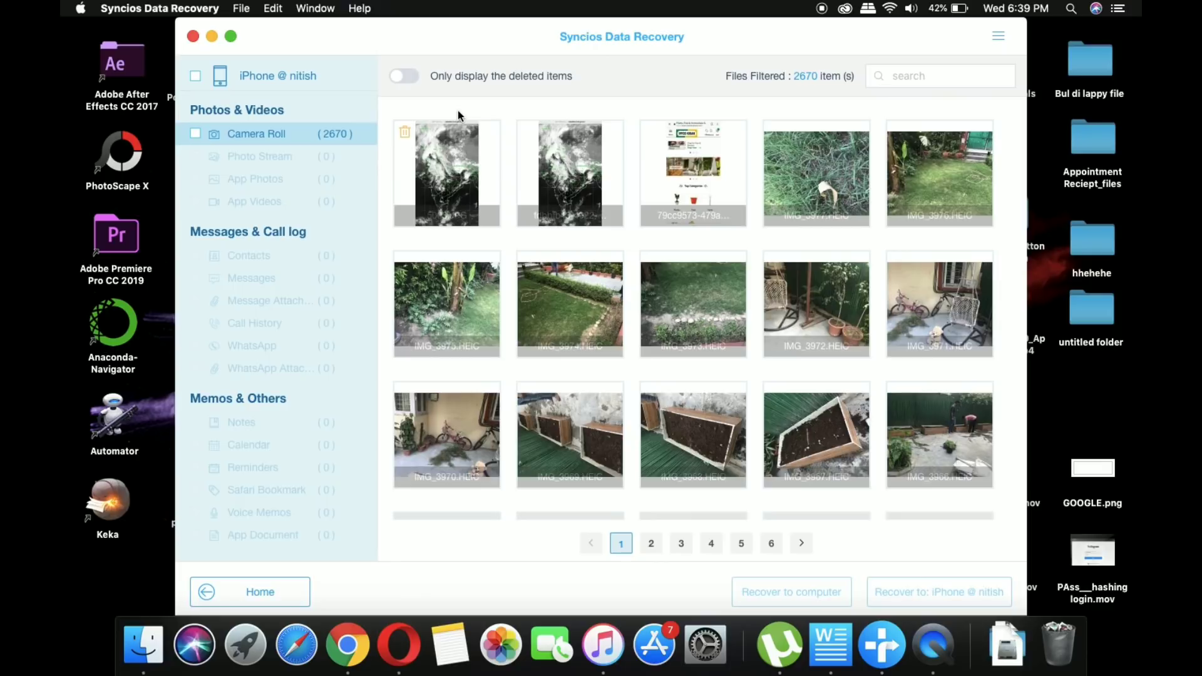
Step: Show only deleted items, select the deleted Camera Roll photo, and recover it to the computer
{"action": "left_click", "coordinate": [405, 77]}
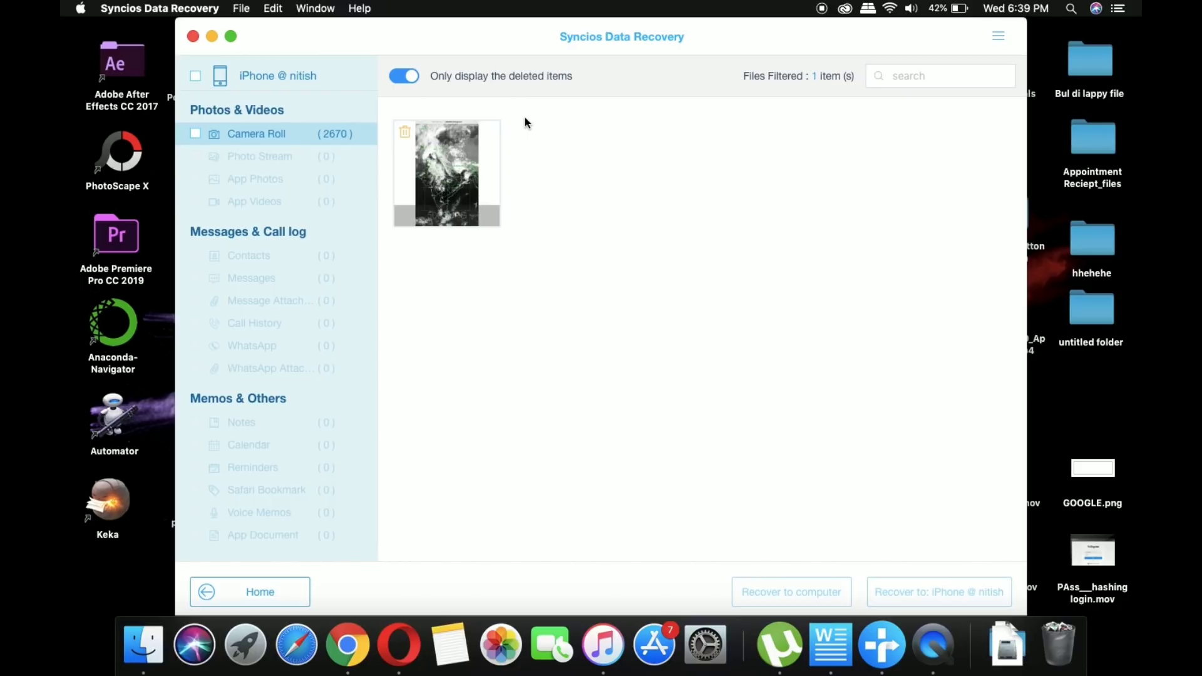
{"action": "left_click", "coordinate": [457, 188]}
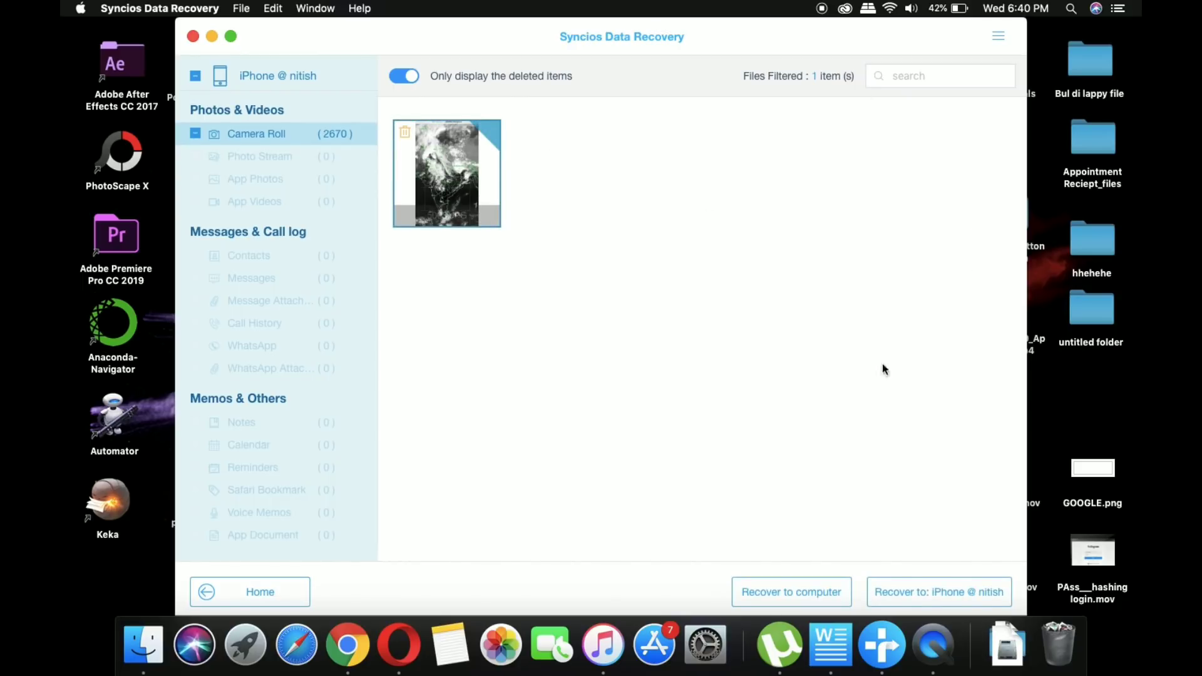
{"action": "left_click", "coordinate": [809, 582]}
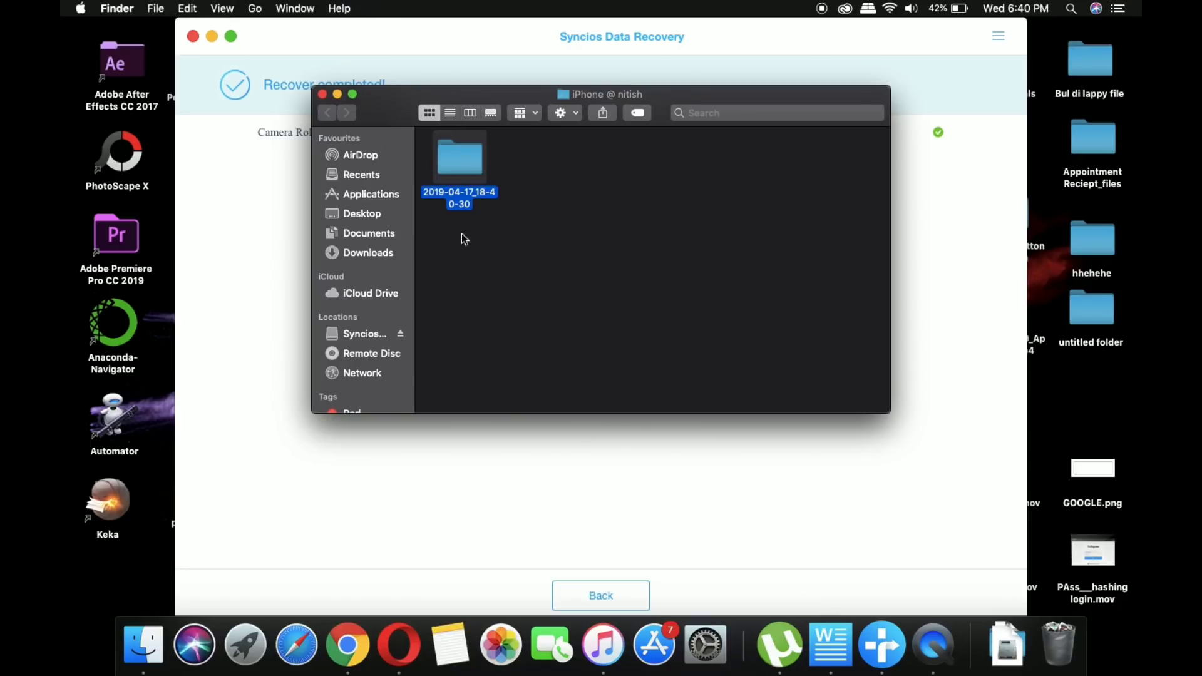
Step: Open 5003.JPG from the dated folder's Camera Roll in Preview, then switch to iTunes backup recovery
{"action": "double_click", "coordinate": [463, 166]}
{"action": "double_click", "coordinate": [464, 167]}
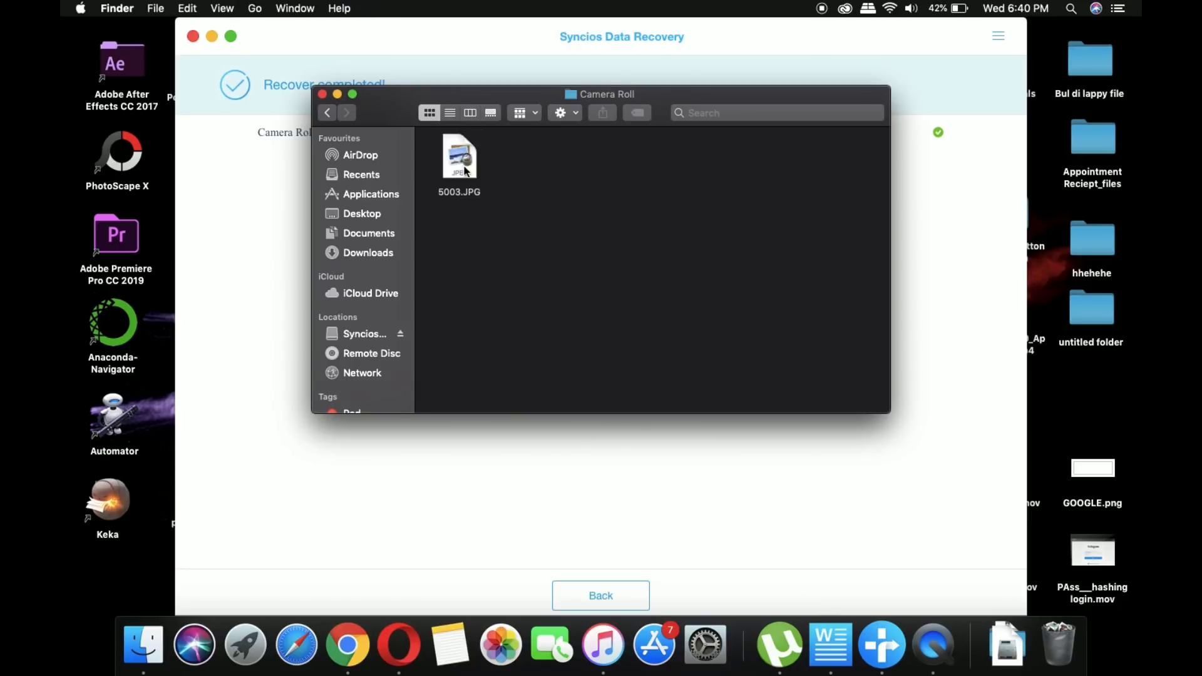
{"action": "double_click", "coordinate": [463, 167]}
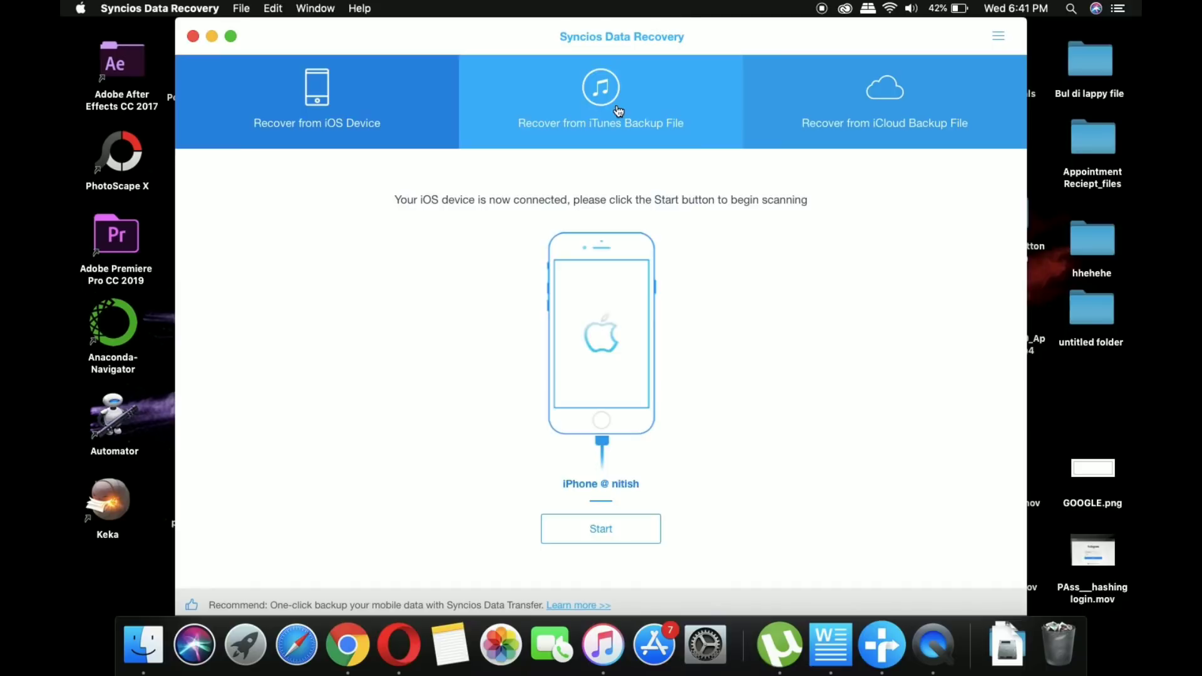
{"action": "left_click", "coordinate": [618, 111]}
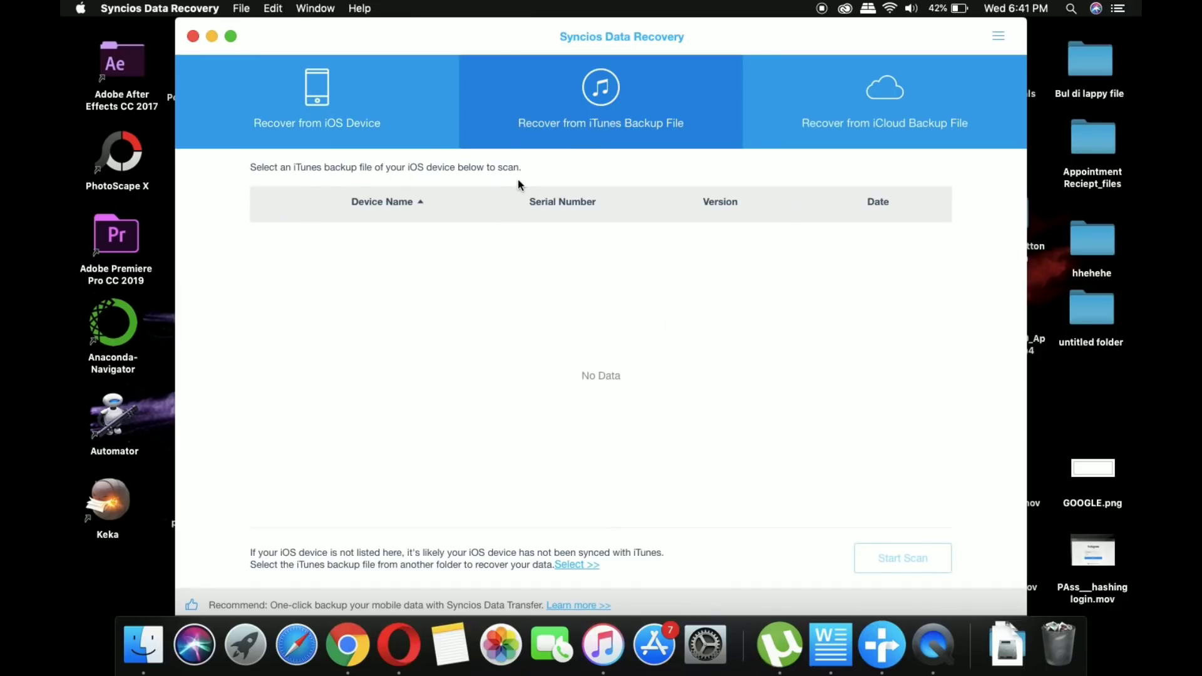
Step: Switch to iCloud backup recovery, exclude WhatsApp Attachments, and open the recovery log file
{"action": "left_click", "coordinate": [842, 112]}
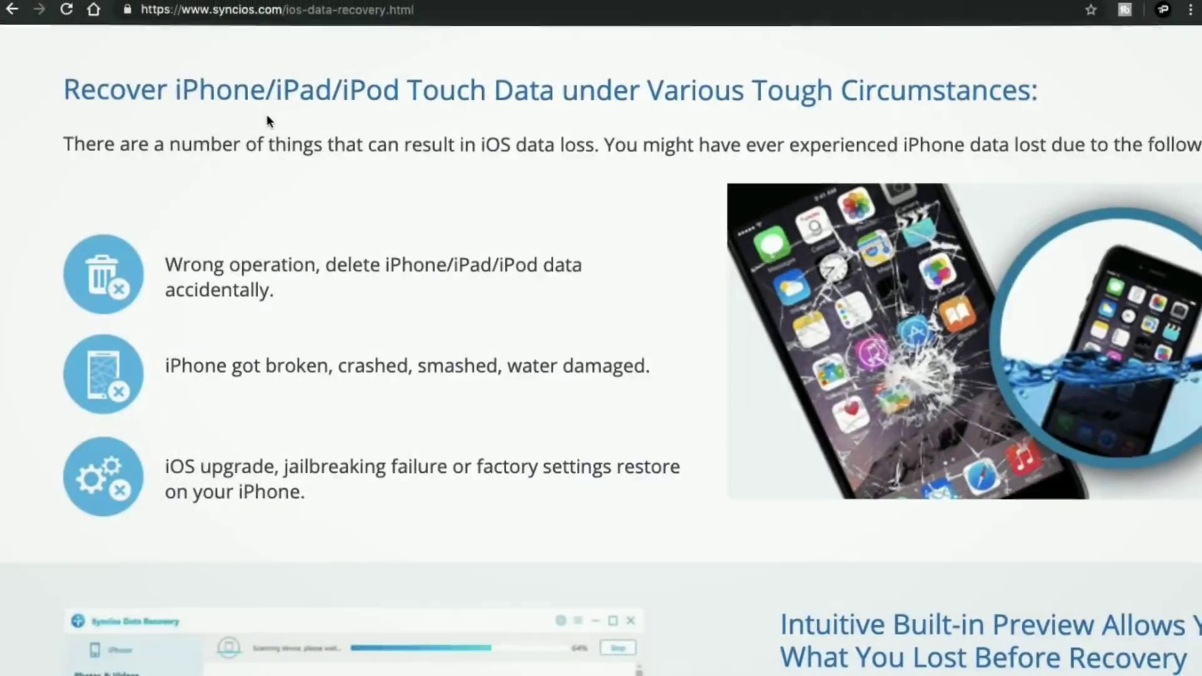
{"action": "scroll", "coordinate": [323, 308], "scroll_direction": "down", "scroll_amount": 10}
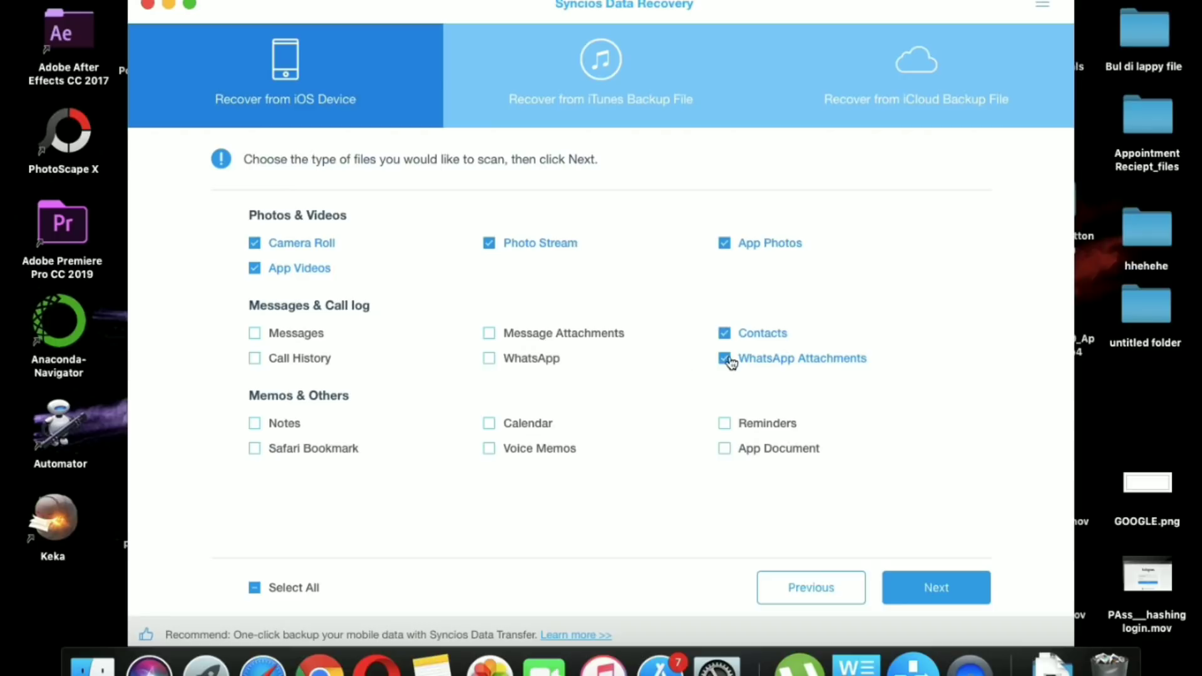
{"action": "left_click", "coordinate": [724, 359]}
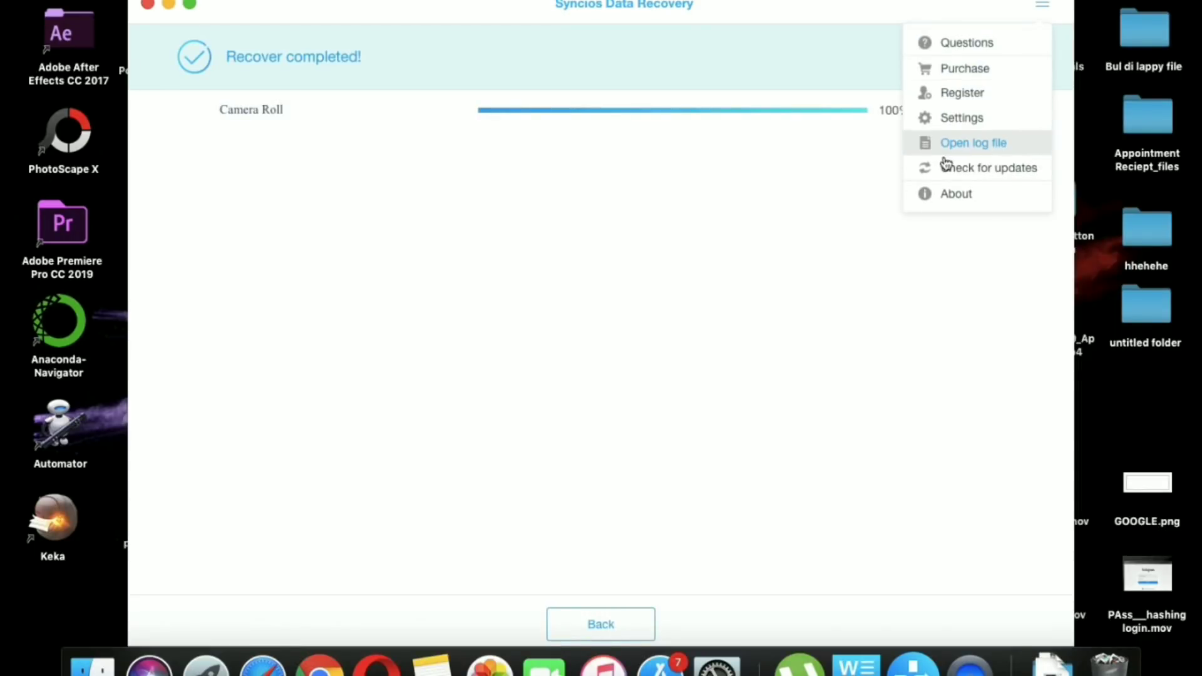
{"action": "left_click", "coordinate": [959, 154]}
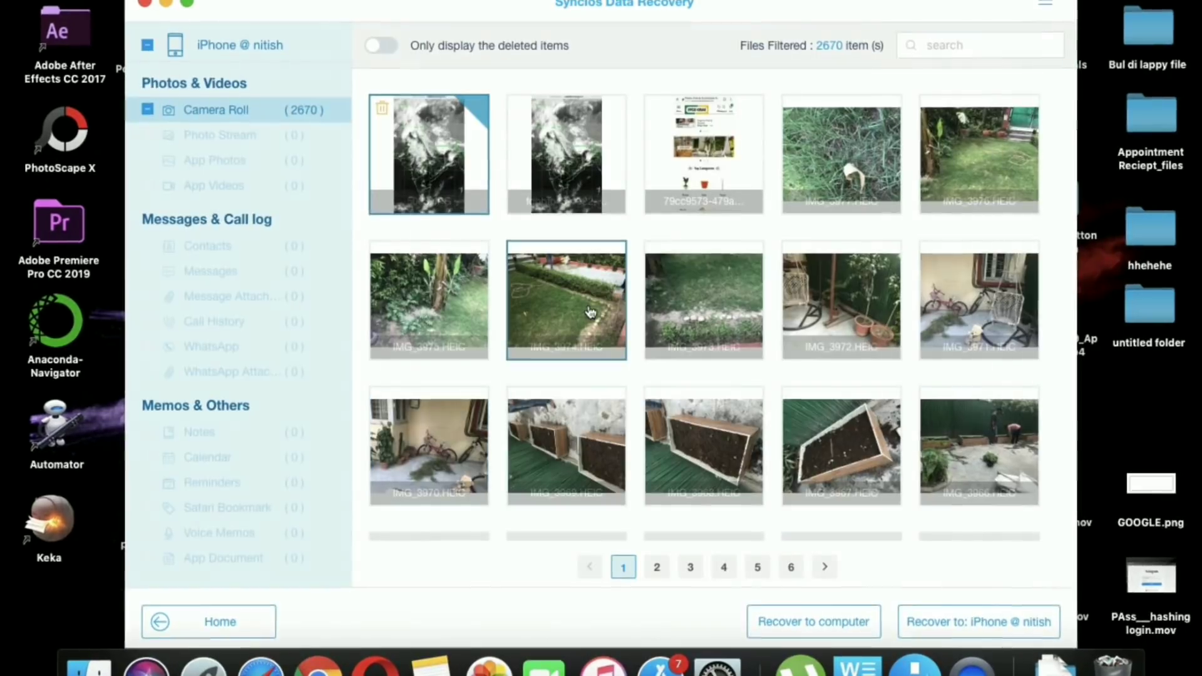